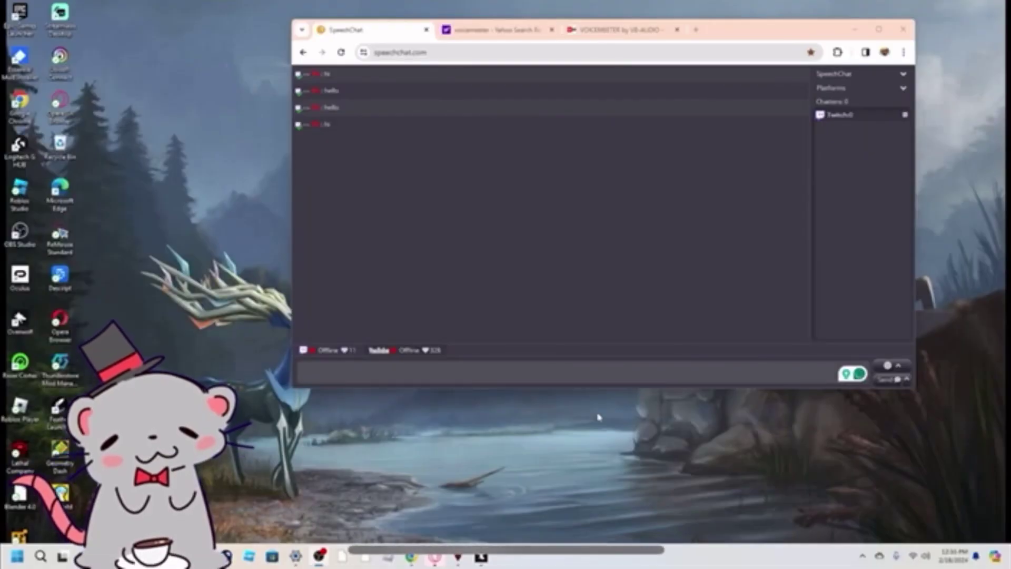
# Send a 'hi' test message in the SpeechChat chat box
pyautogui.click(384, 375)
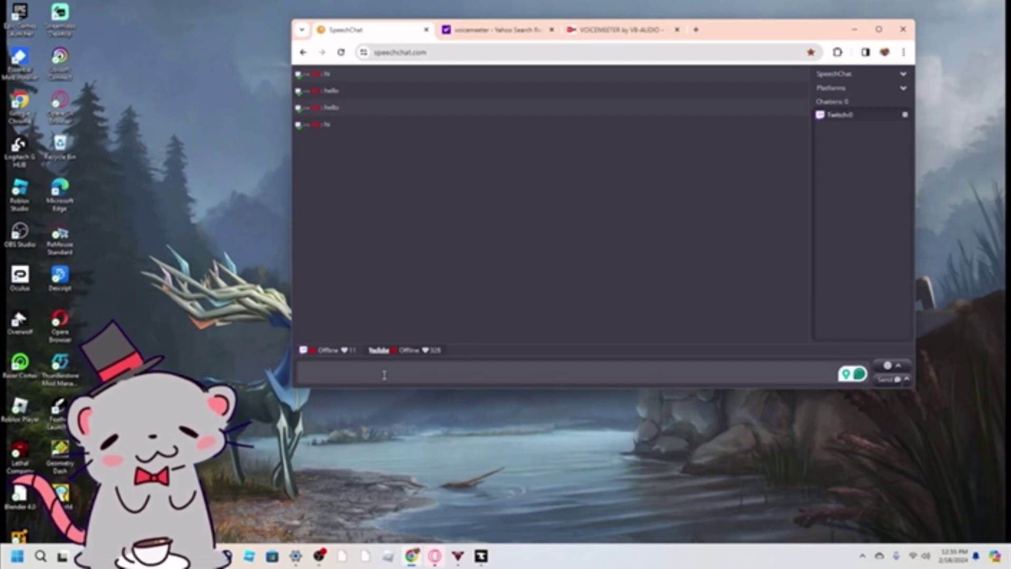
pyautogui.write('hi')
pyautogui.press('Return')
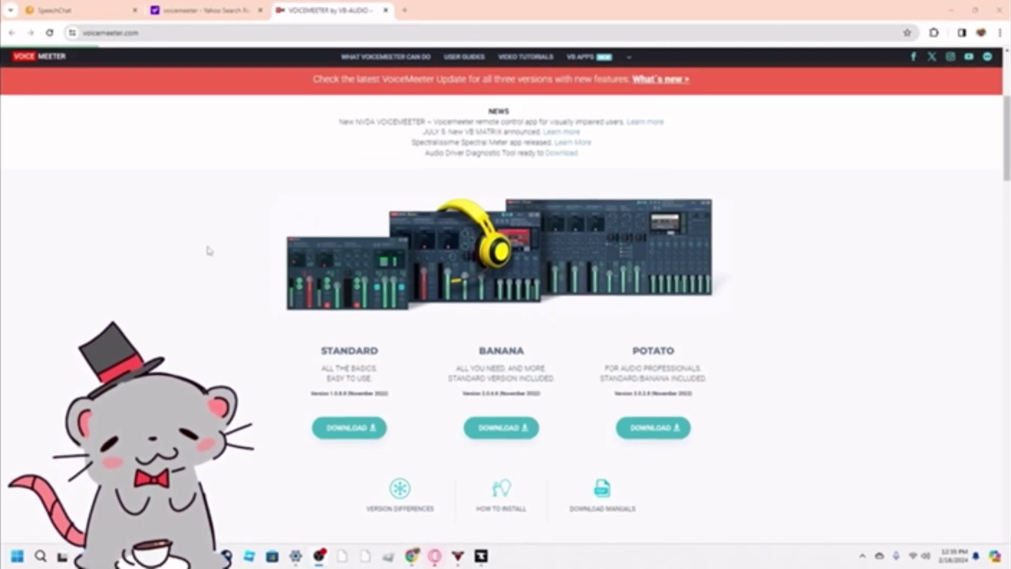
# Scroll the voicemeeter.com page and download the STANDARD Voicemeeter edition
pyautogui.scroll(-1, 209, 251)
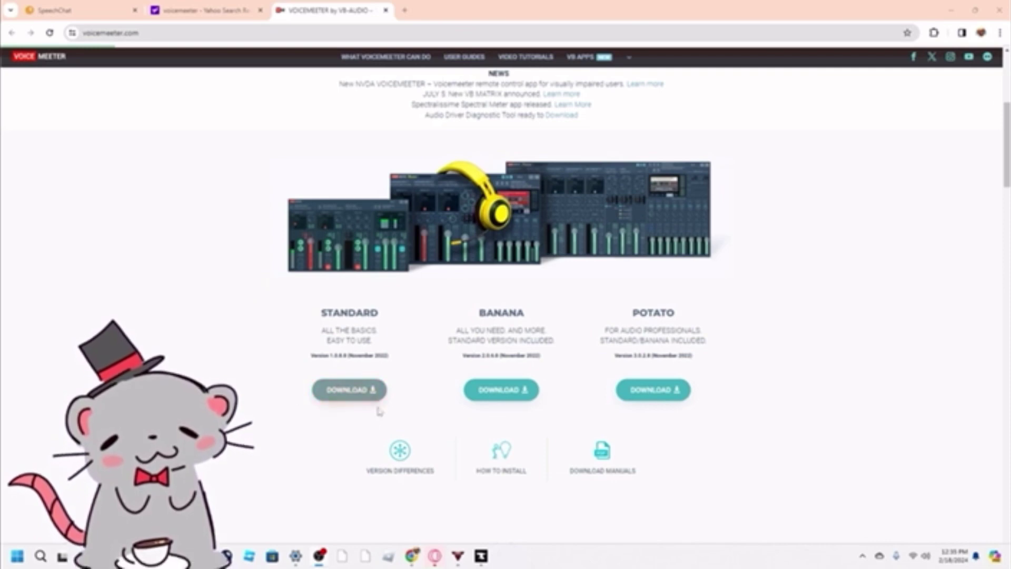
pyautogui.click(326, 428)
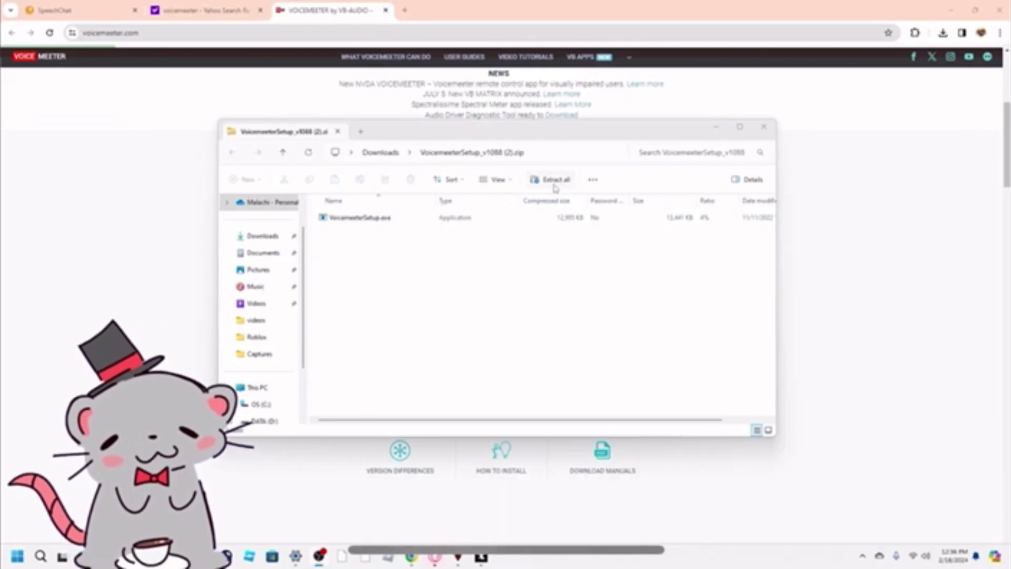
# Extract the downloaded Voicemeeter setup zip to the suggested folder
pyautogui.click(550, 179)
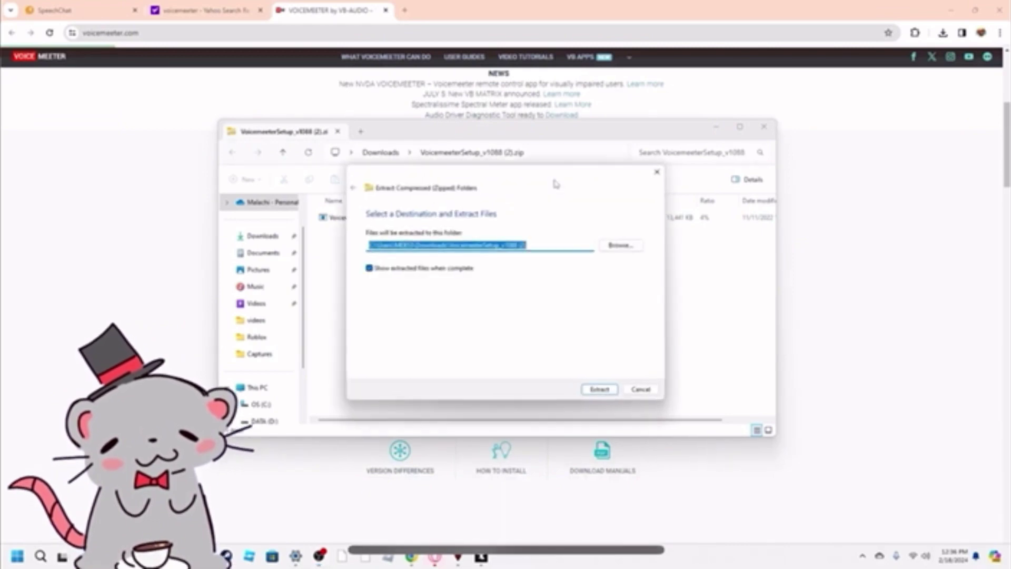
pyautogui.click(601, 390)
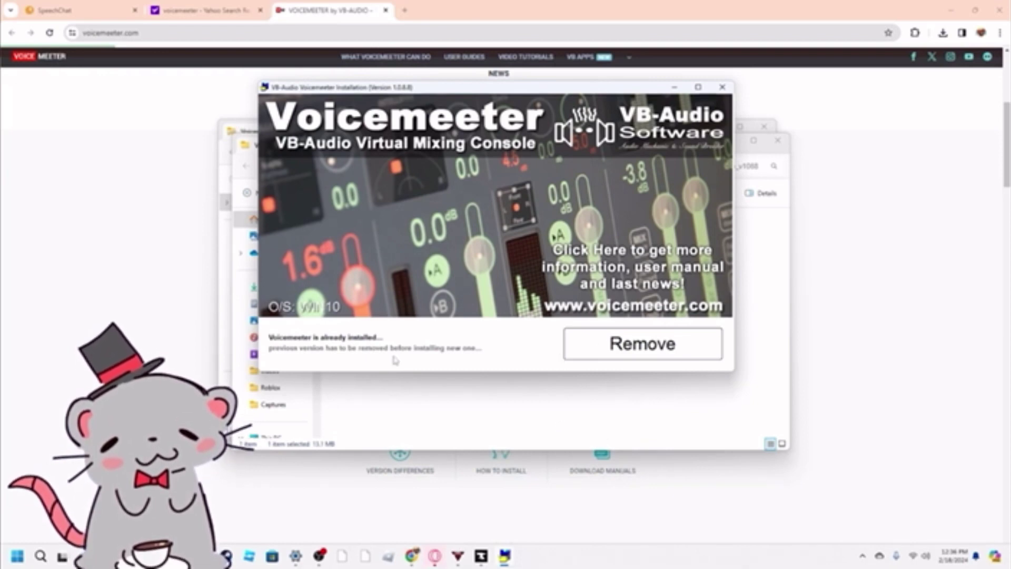
# Close the Voicemeeter installer without removing the existing installation
pyautogui.click(719, 89)
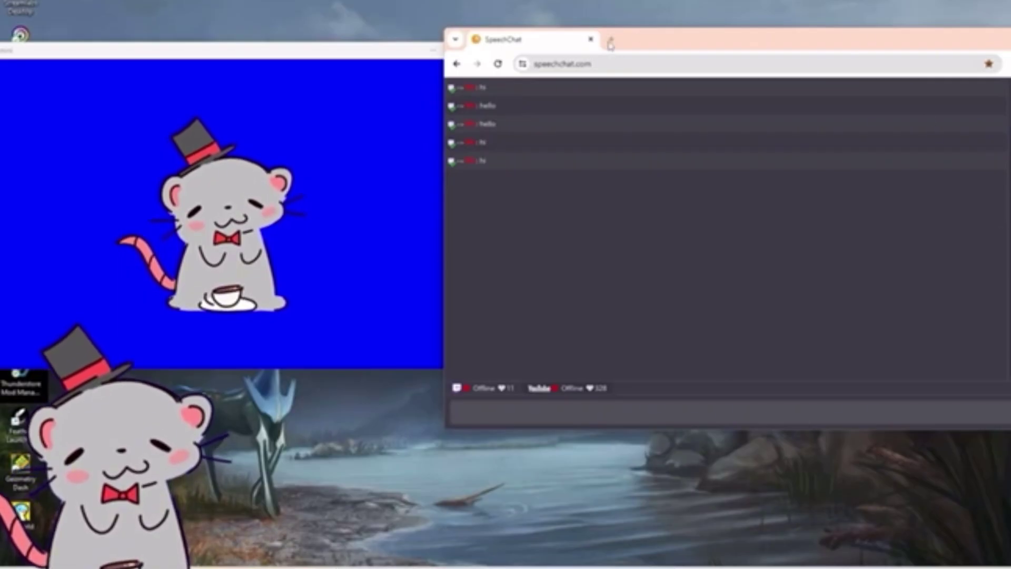
# Load speechchat.com in a new tab, unmute the page, and shift the window left
pyautogui.click(610, 42)
pyautogui.write('speec')
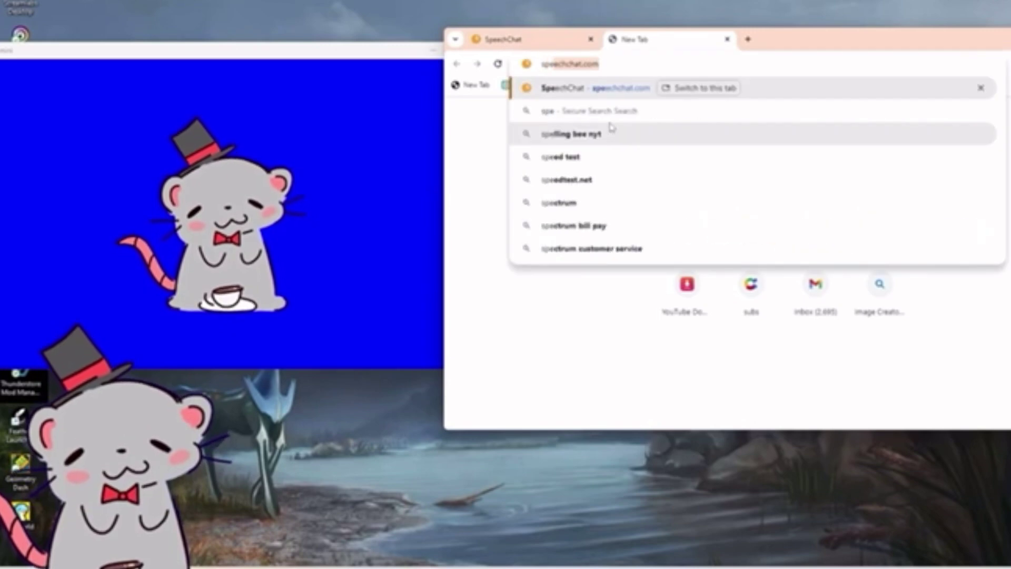
pyautogui.write('hchat')
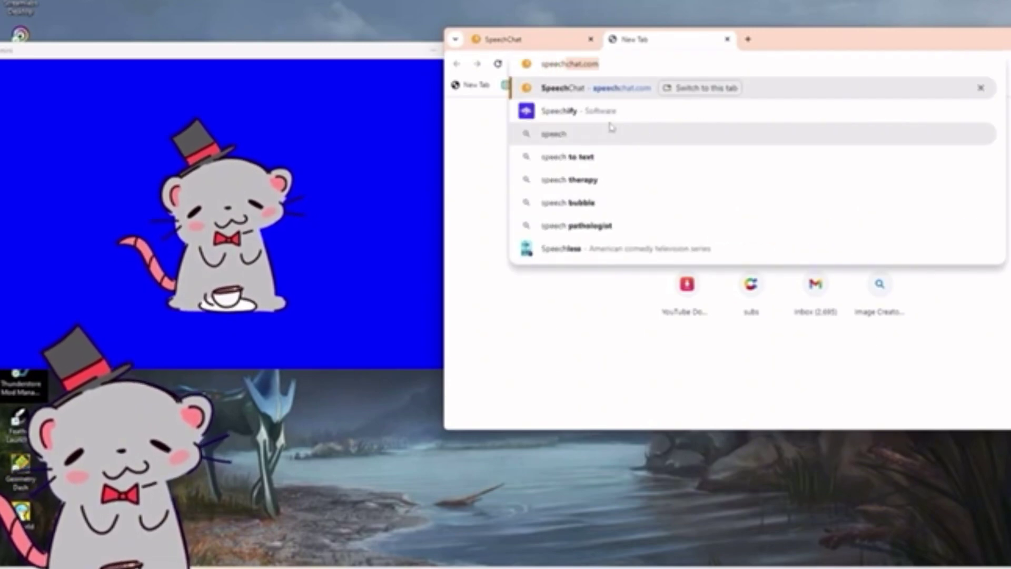
pyautogui.write('.com')
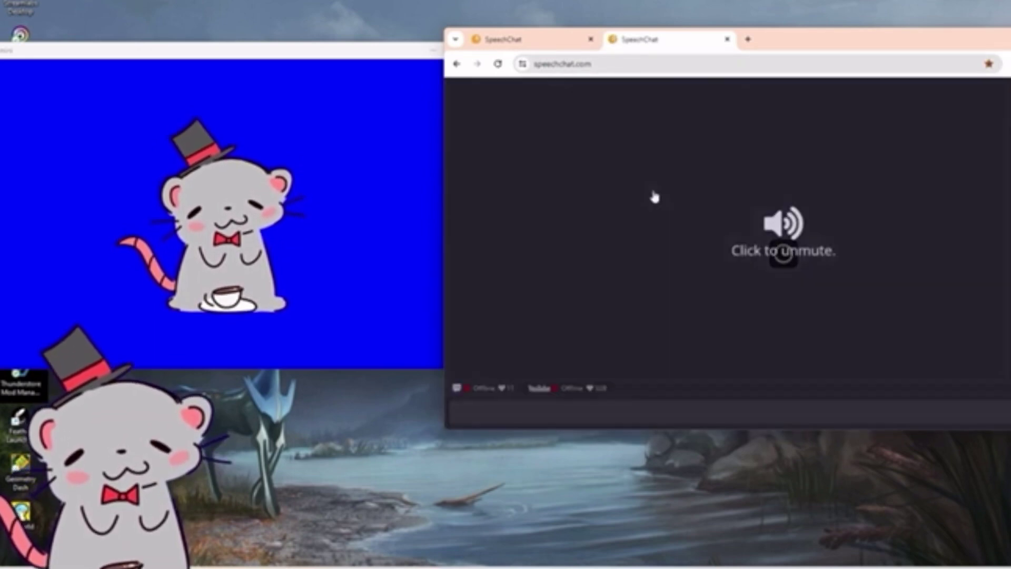
pyautogui.click(624, 270)
pyautogui.moveTo(892, 41); pyautogui.dragTo(823, 42)
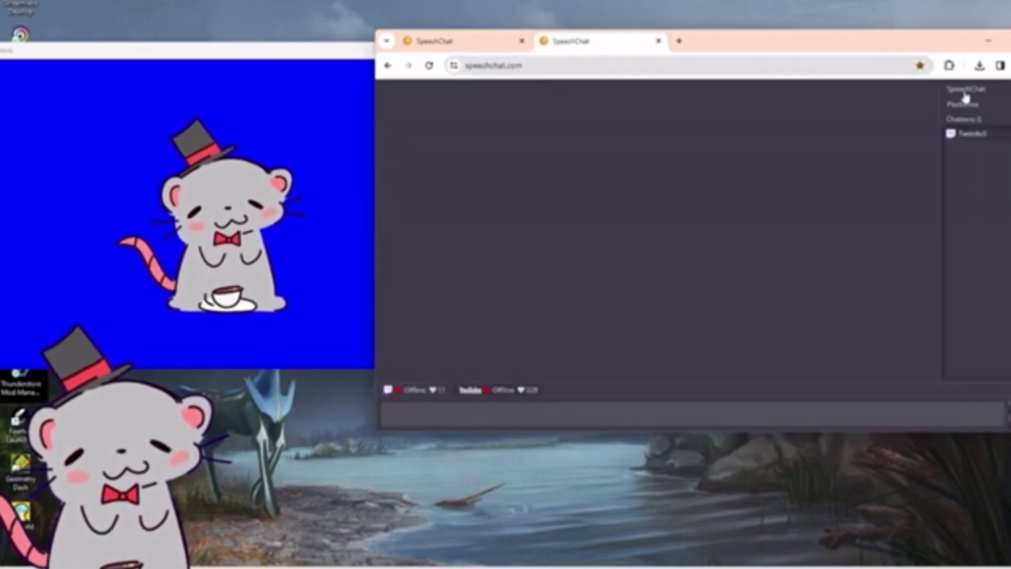
# Set SpeechChat's preferred voice to Google UK English Male and close the settings panel
pyautogui.click(966, 91)
pyautogui.click(958, 105)
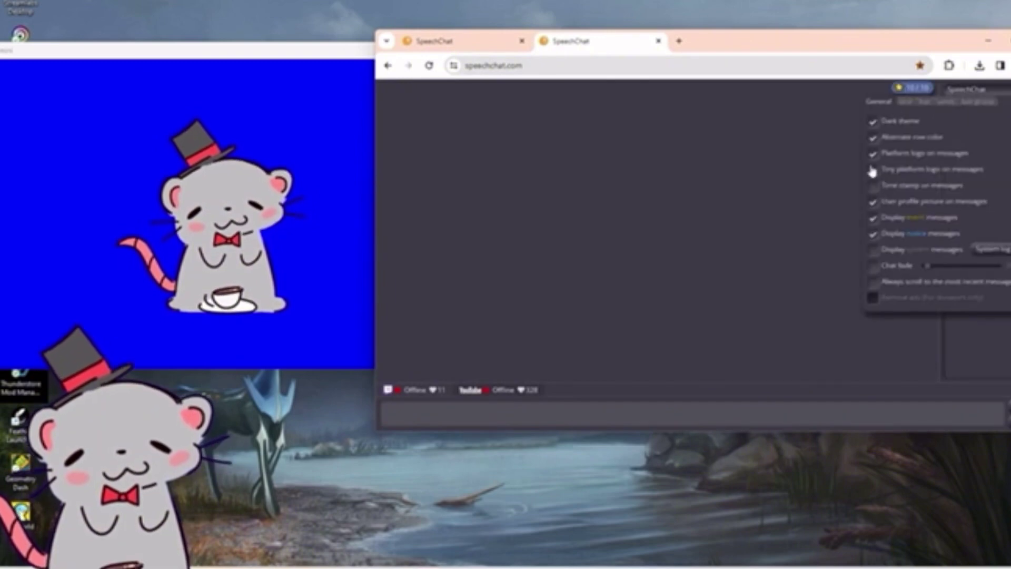
pyautogui.click(904, 102)
pyautogui.click(909, 227)
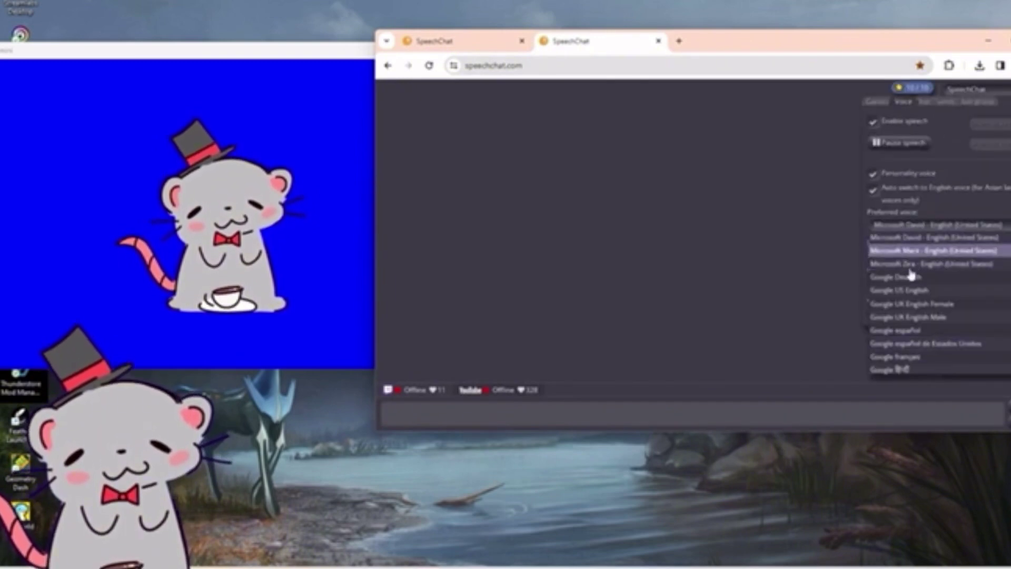
pyautogui.click(903, 319)
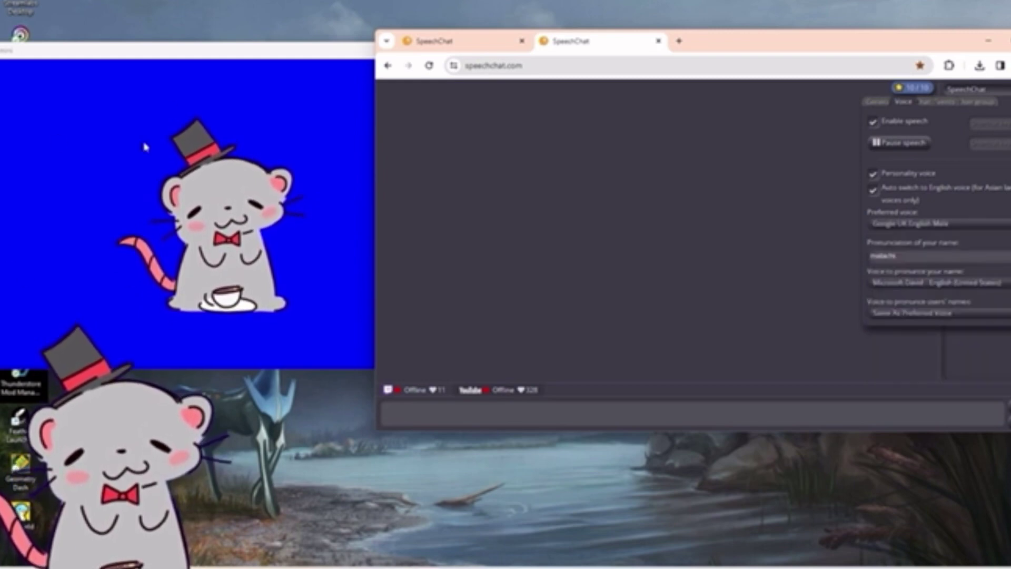
pyautogui.moveTo(864, 37); pyautogui.dragTo(829, 29)
pyautogui.click(669, 169)
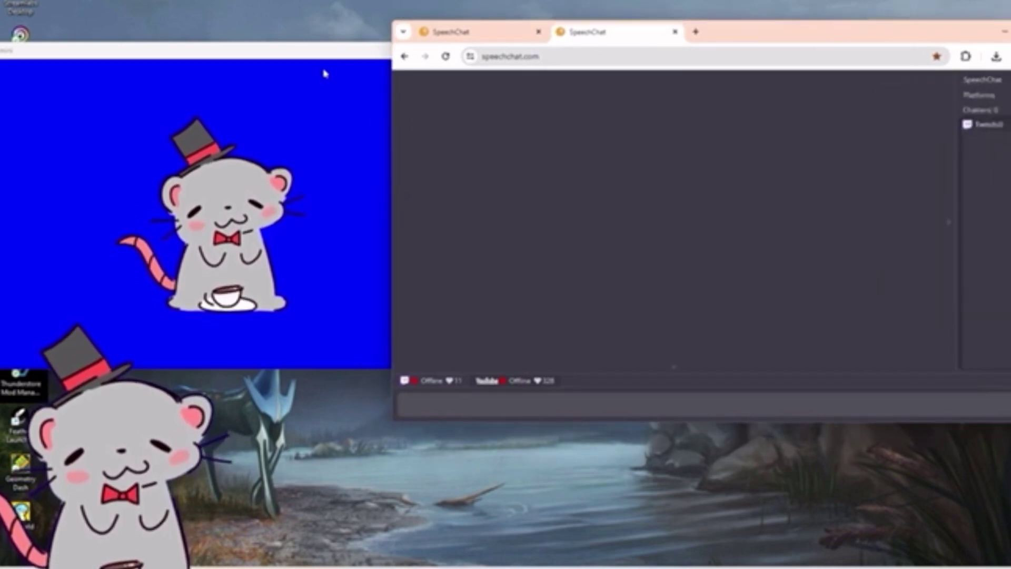
# Open Windows Settings on System > Sound and scroll down to the advanced options
pyautogui.click(312, 50)
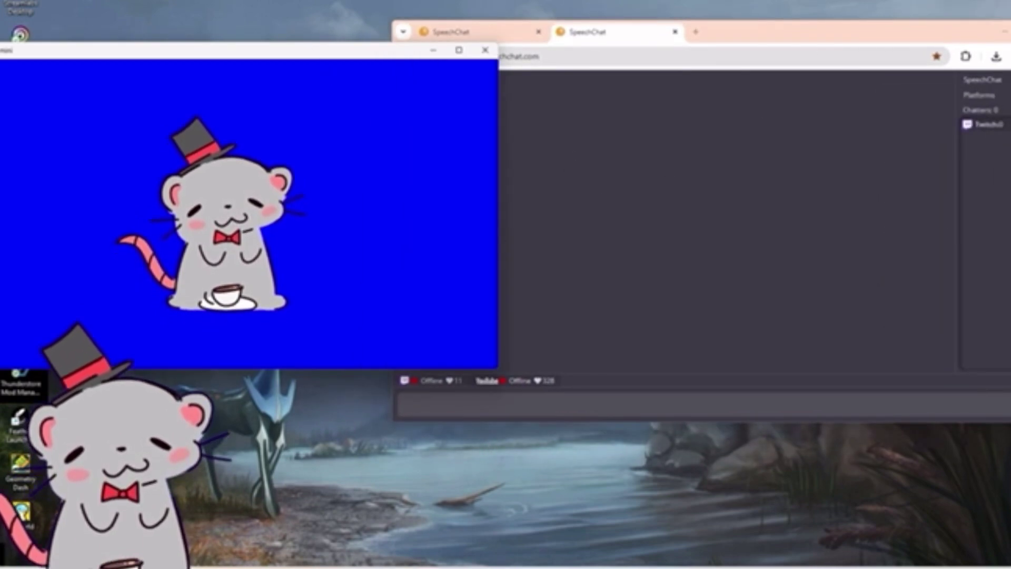
pyautogui.press('super')
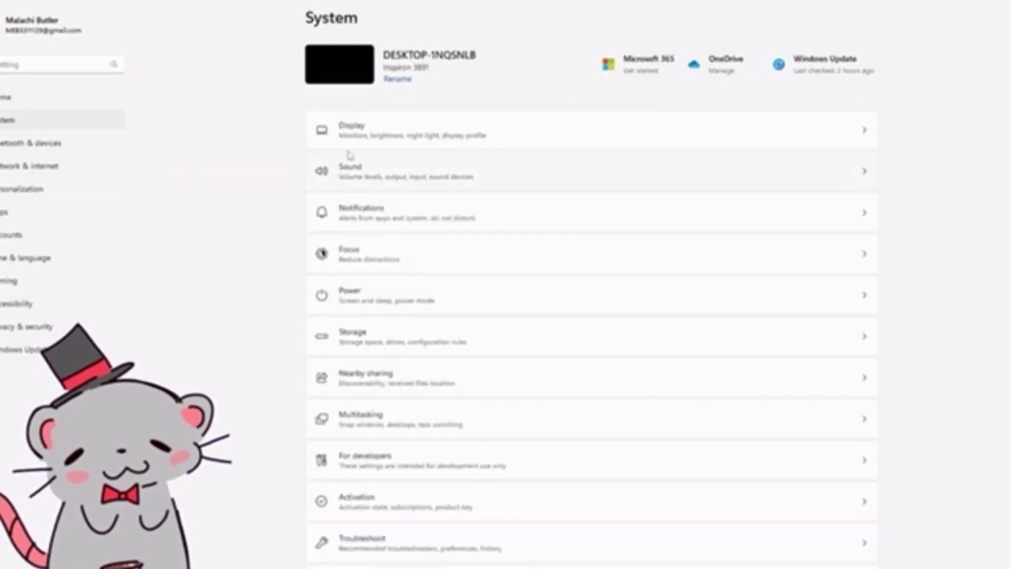
pyautogui.scroll(-2, 504, 158)
pyautogui.click(385, 63)
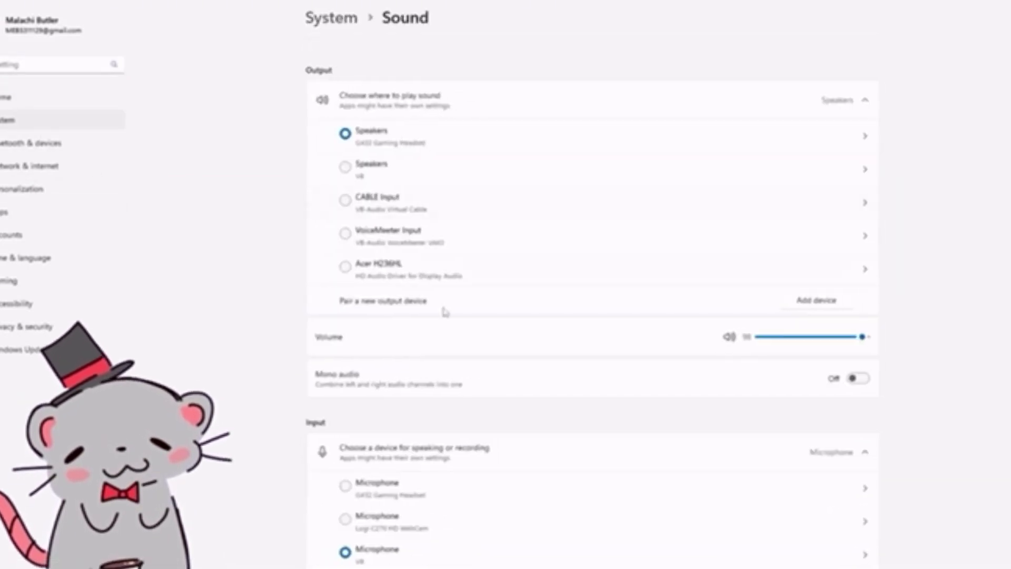
pyautogui.scroll(-9, 369, 316)
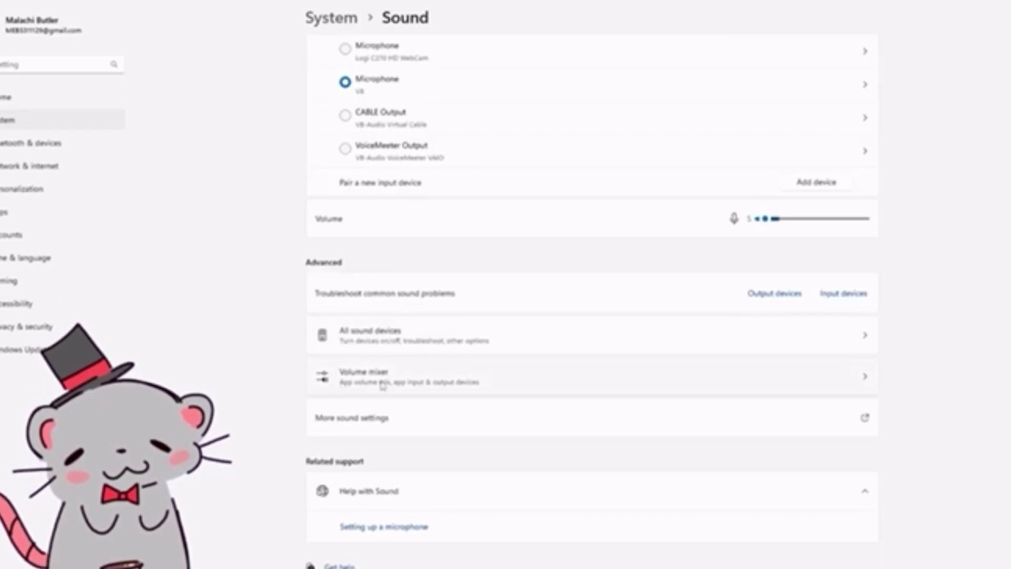
# In the volume mixer, expand the audio device options for veadotube mini and Google Chrome
pyautogui.click(383, 386)
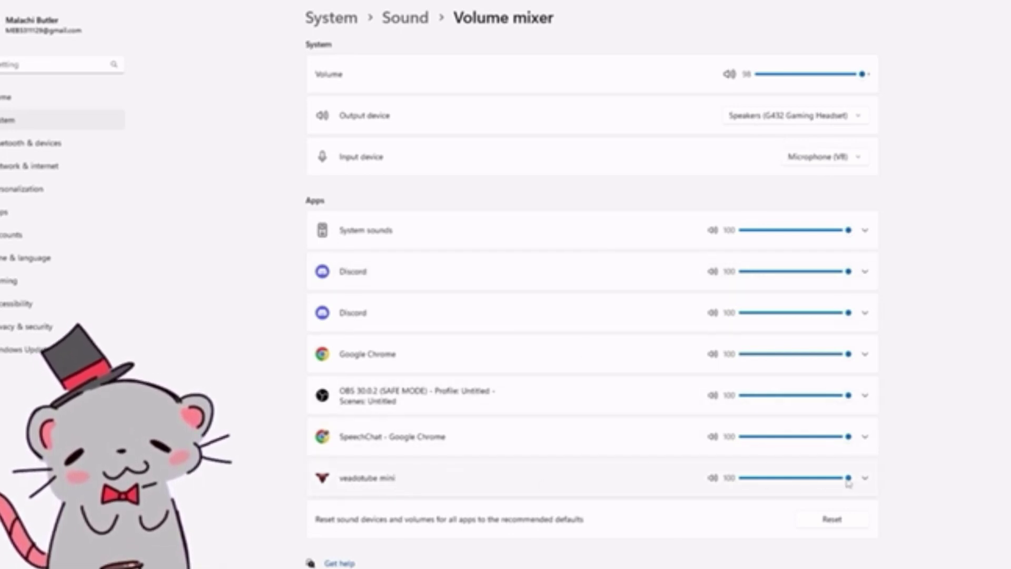
pyautogui.click(865, 478)
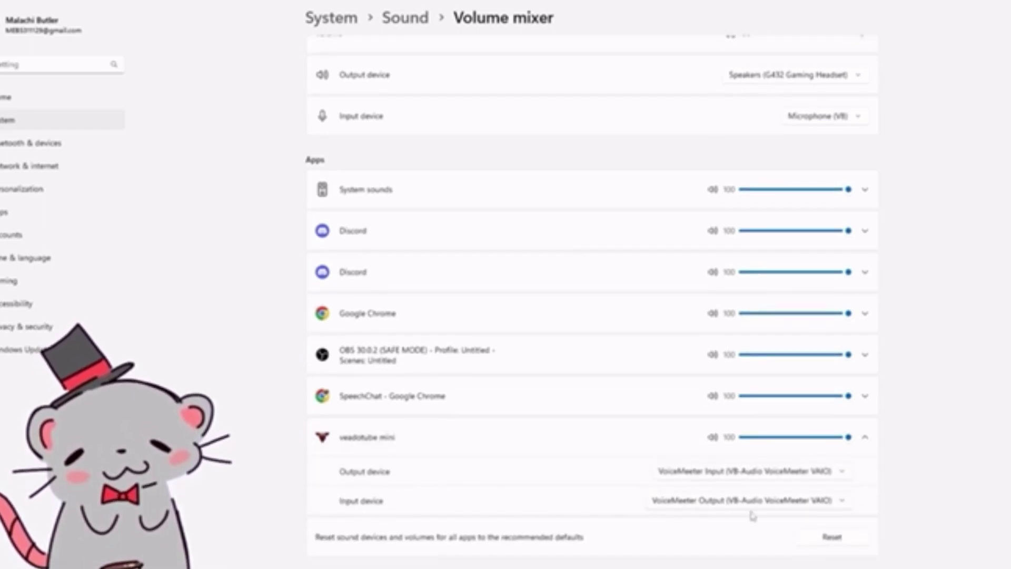
pyautogui.click(866, 315)
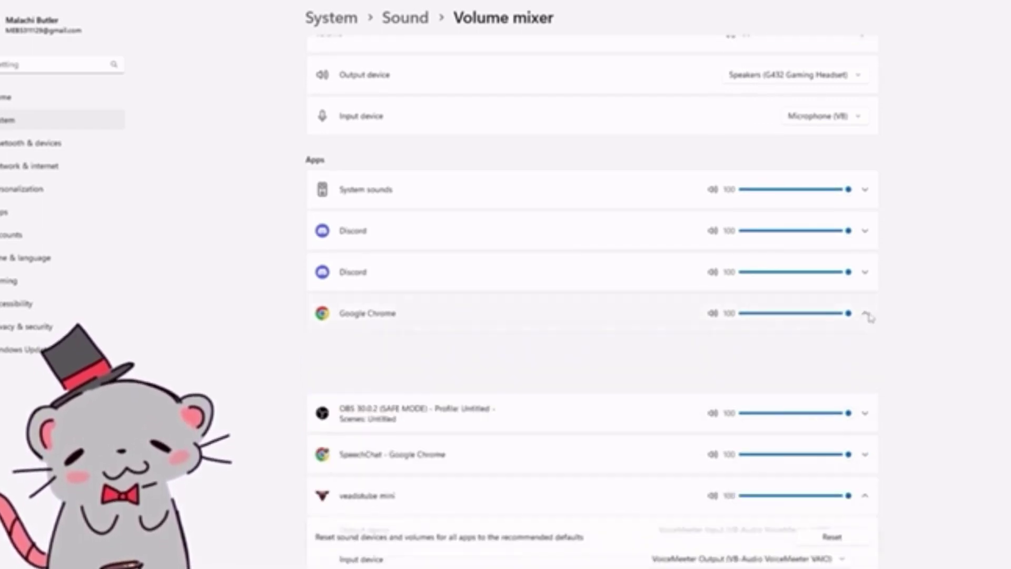
pyautogui.scroll(-1, 754, 384)
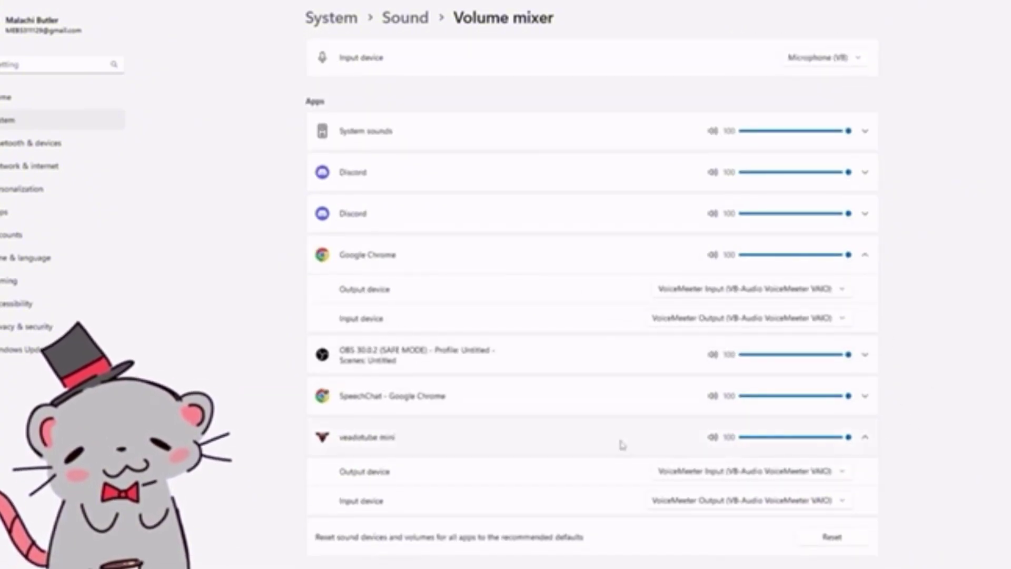
pyautogui.scroll(2, 623, 445)
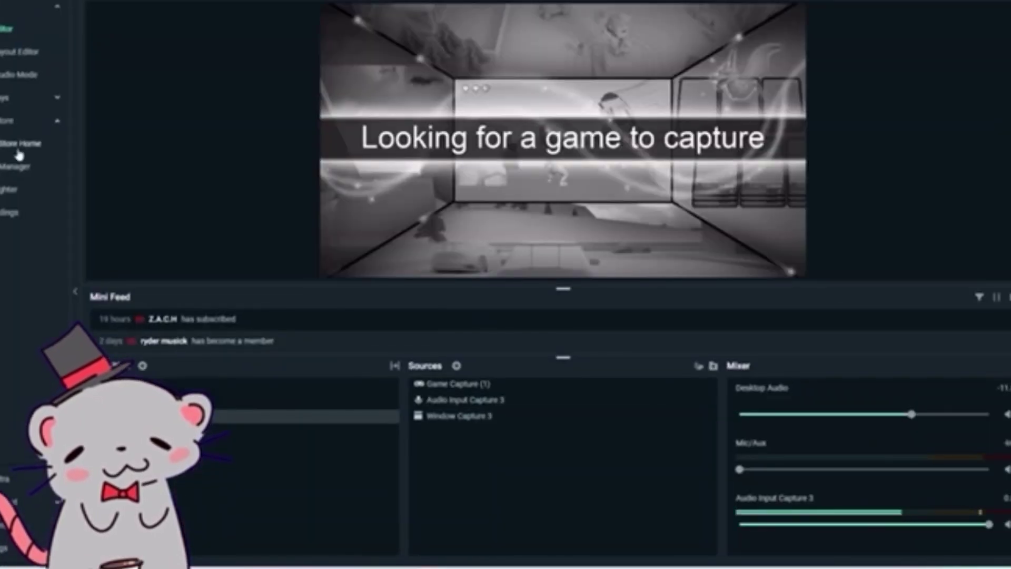
# Add a new Game Capture (2) source capturing the specific window veadotube mini
pyautogui.click(458, 366)
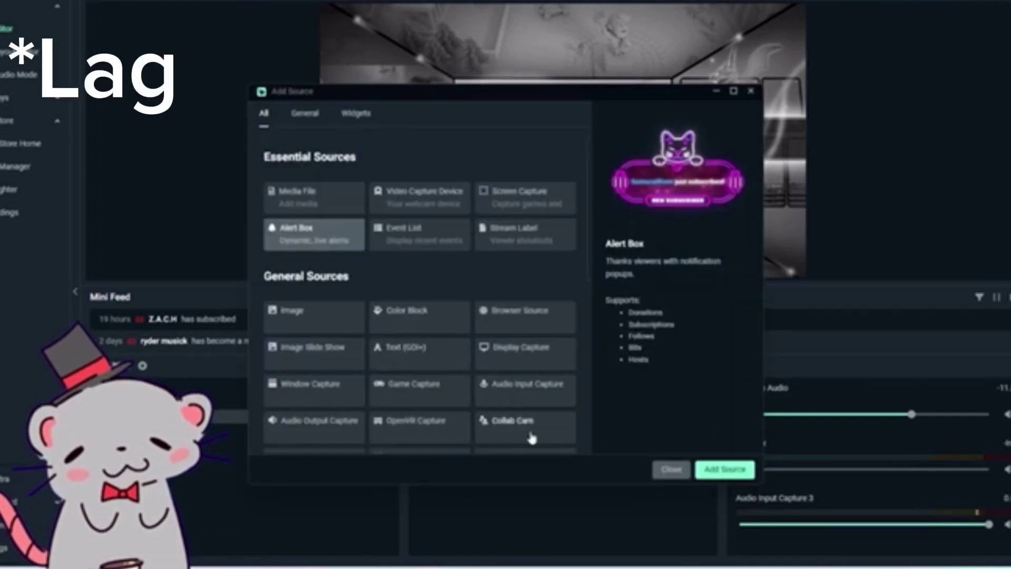
pyautogui.scroll(-2, 453, 398)
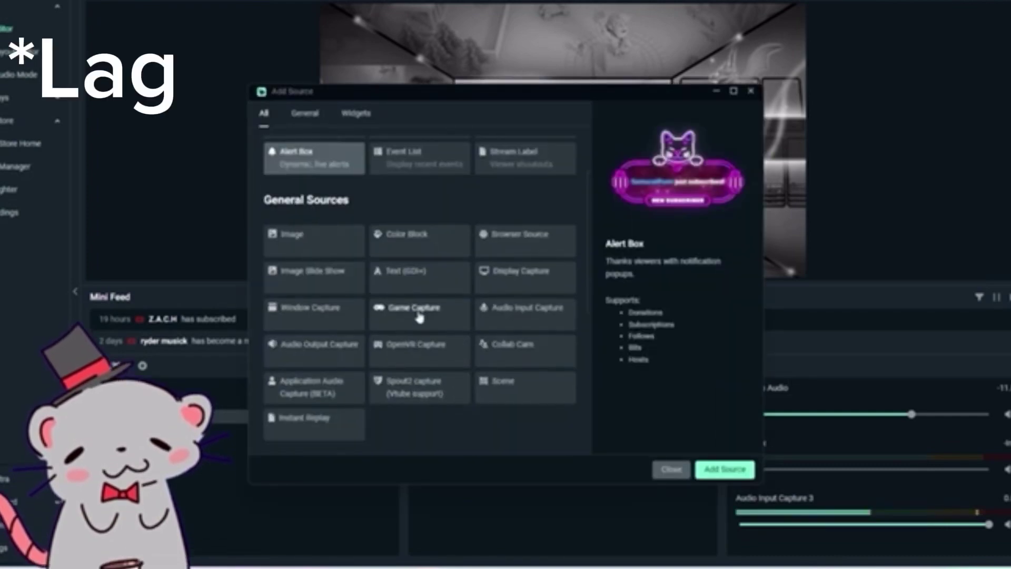
pyautogui.doubleClick(419, 317)
pyautogui.click(447, 362)
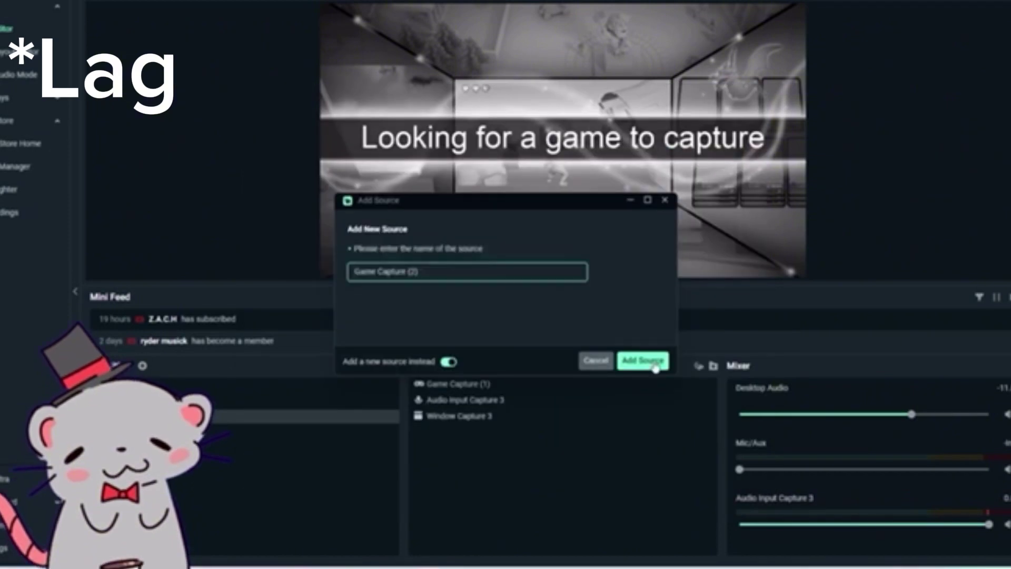
pyautogui.click(643, 360)
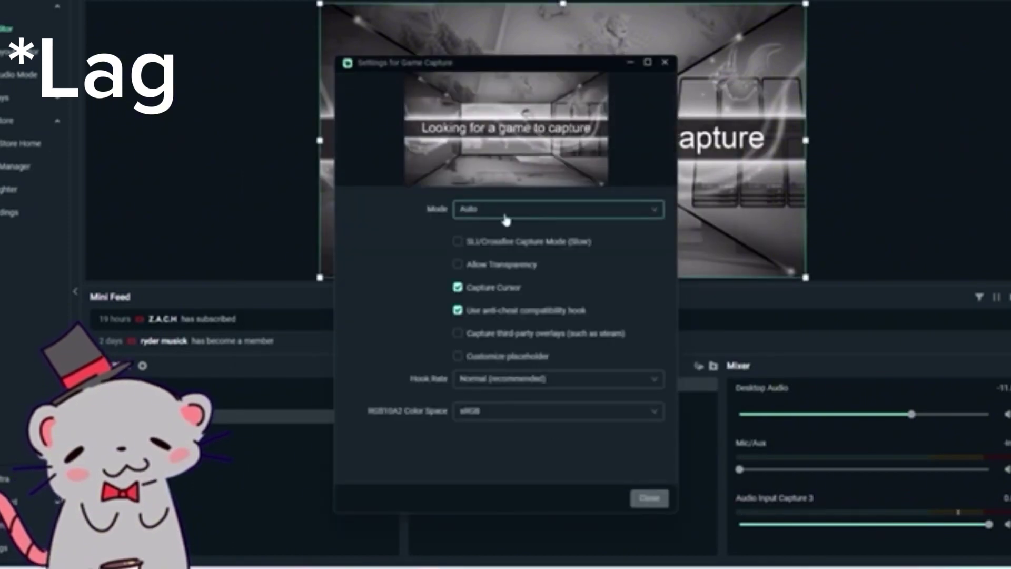
pyautogui.click(506, 220)
pyautogui.click(538, 259)
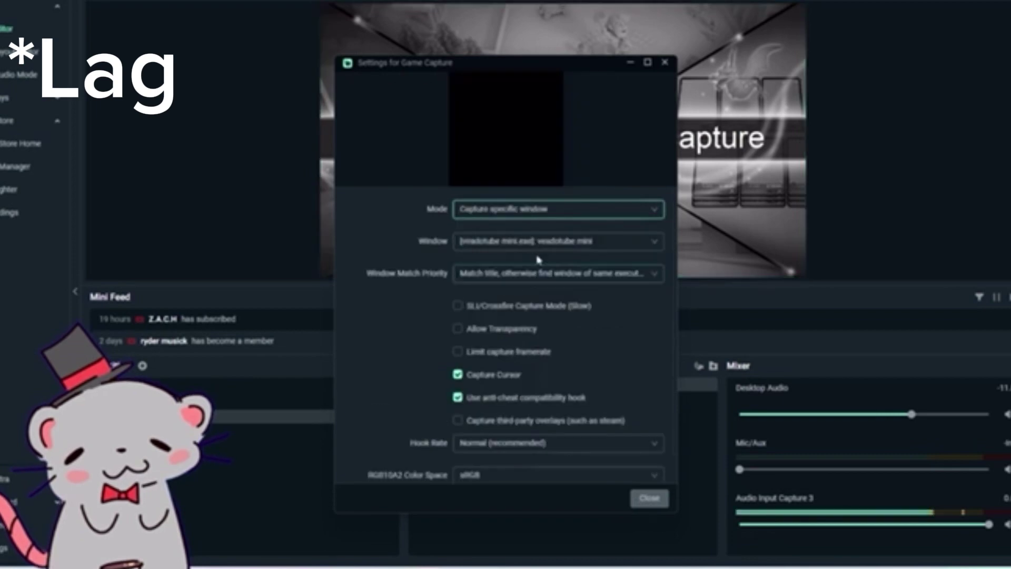
pyautogui.click(579, 241)
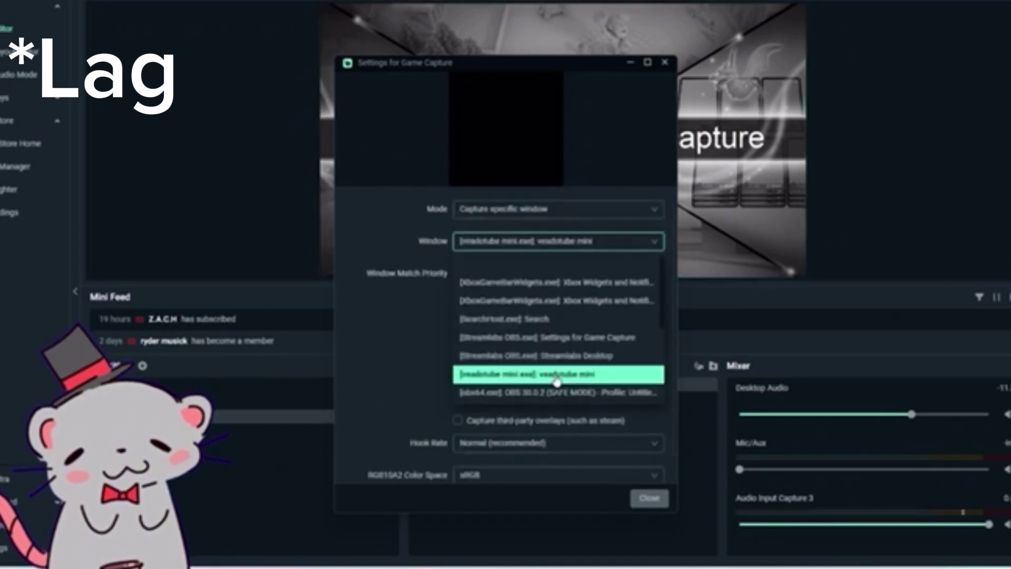
pyautogui.click(557, 379)
pyautogui.click(649, 498)
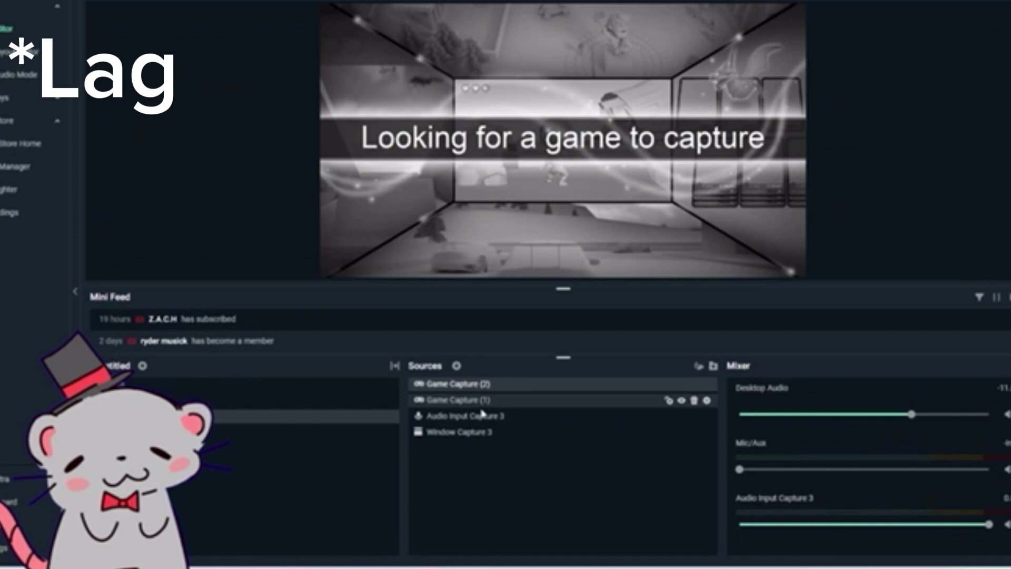
# Delete Game Capture (1) and re-confirm Game Capture (2) captures the veadotube mini window
pyautogui.press('Delete')
pyautogui.click(505, 391)
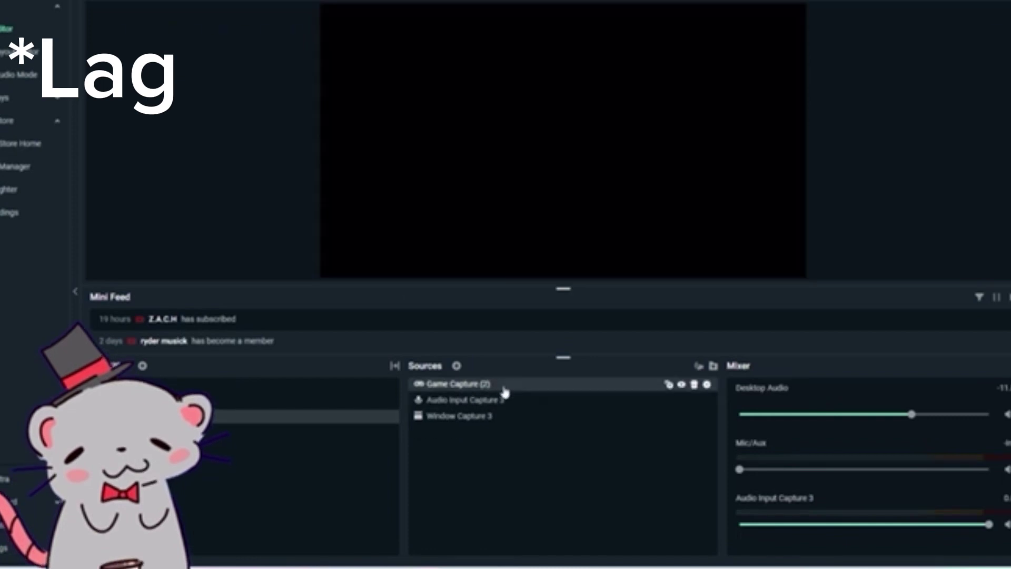
pyautogui.doubleClick(505, 384)
pyautogui.click(559, 240)
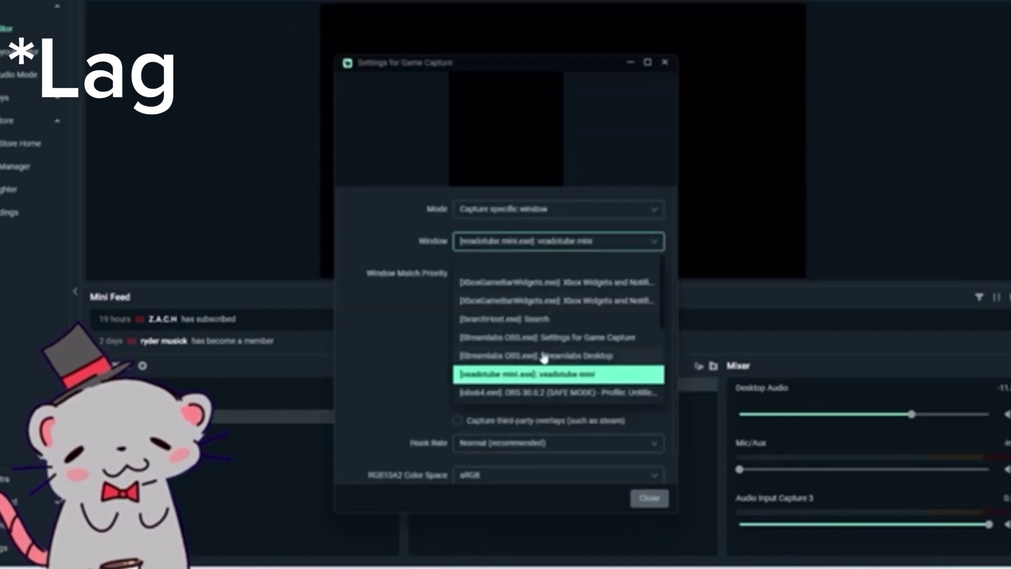
pyautogui.click(545, 356)
pyautogui.click(558, 372)
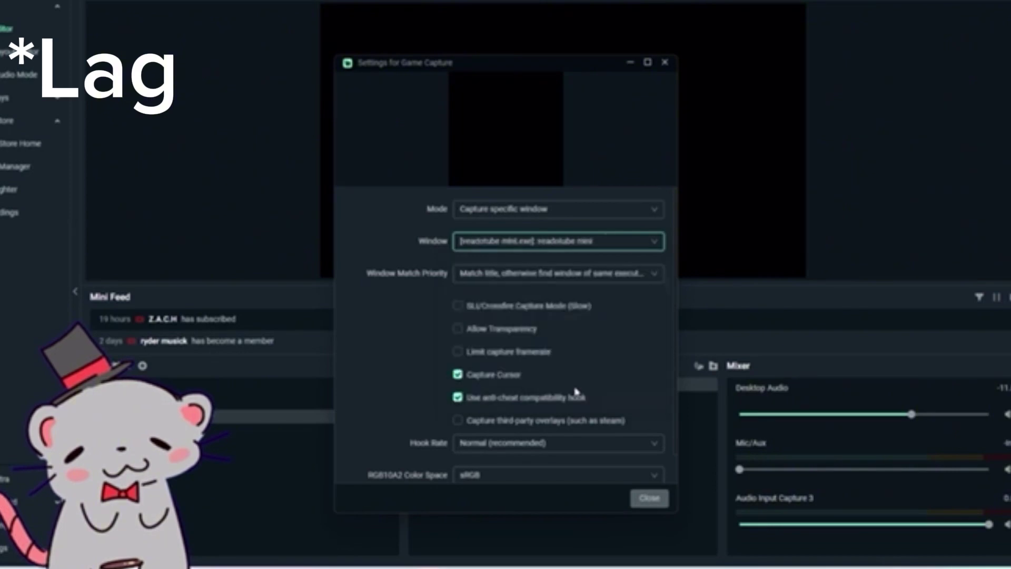
pyautogui.click(656, 501)
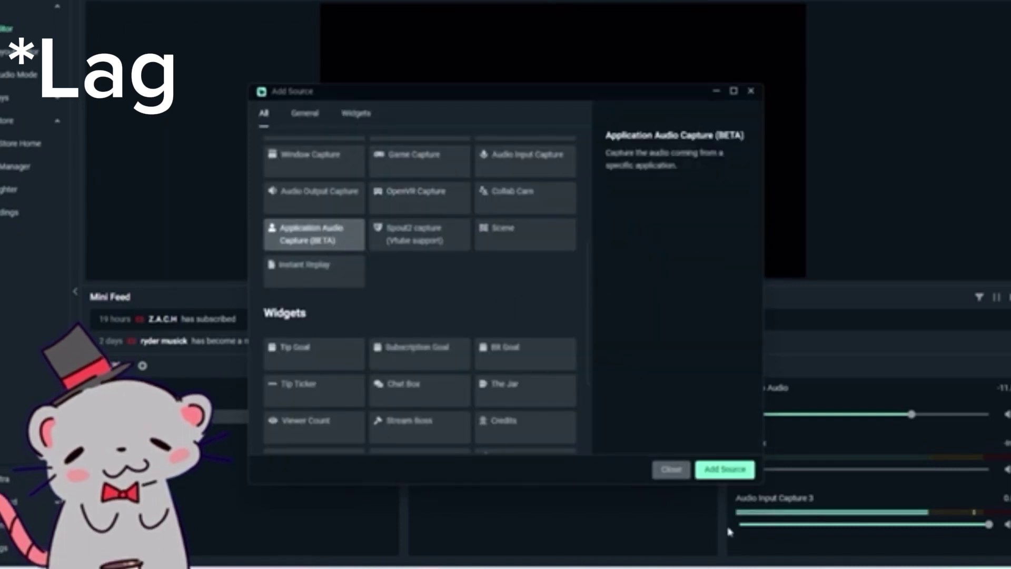
# Add a new Application Audio Capture (BETA) source capturing the SpeechChat - Google Chrome window
pyautogui.click(730, 474)
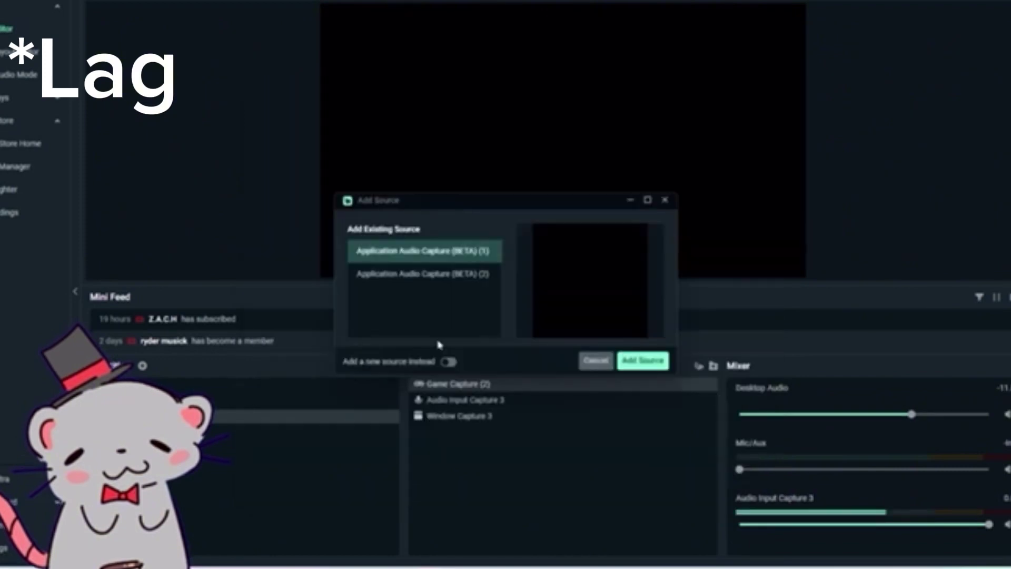
pyautogui.click(449, 362)
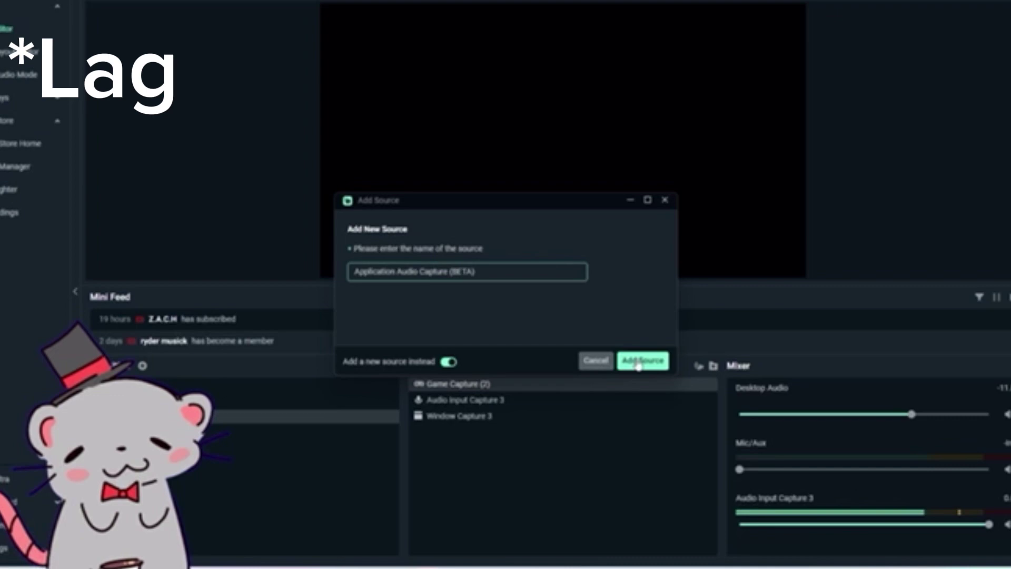
pyautogui.click(639, 362)
pyautogui.click(542, 416)
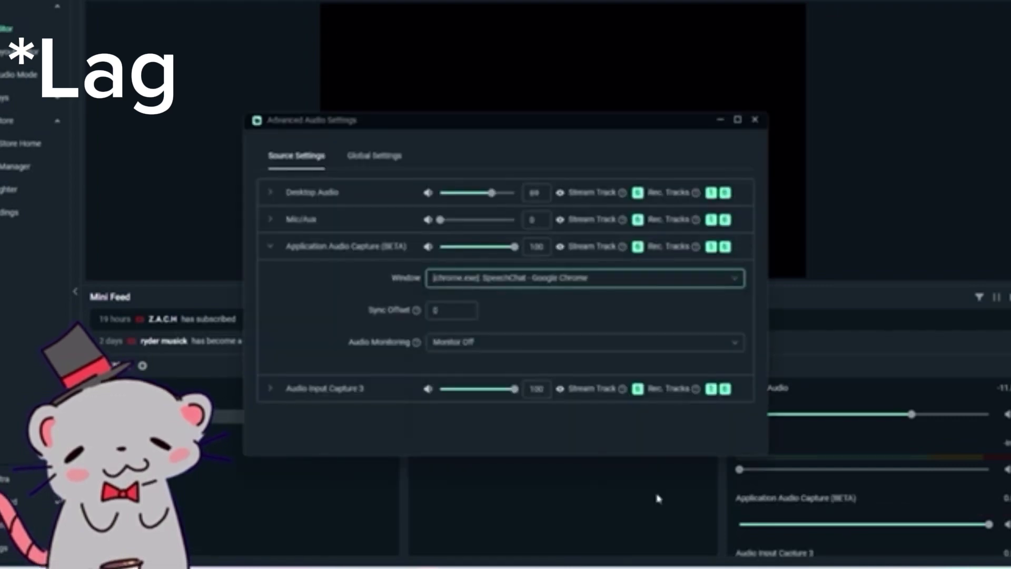
pyautogui.click(755, 120)
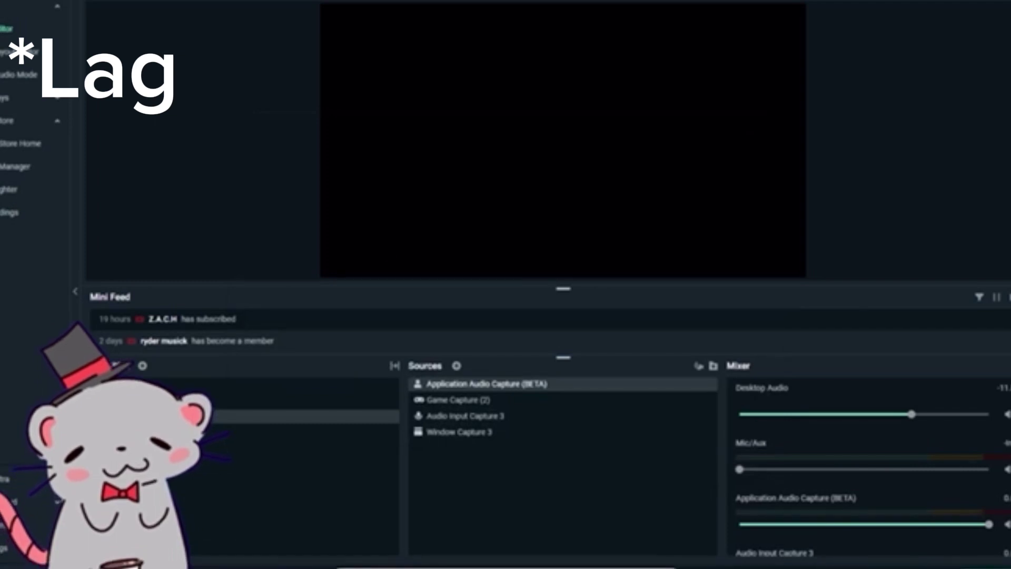
# Bring Opera GX forward and drag its SpeechChat window left to uncover the Streamlabs sources
pyautogui.hotkey('alt', 'Tab')
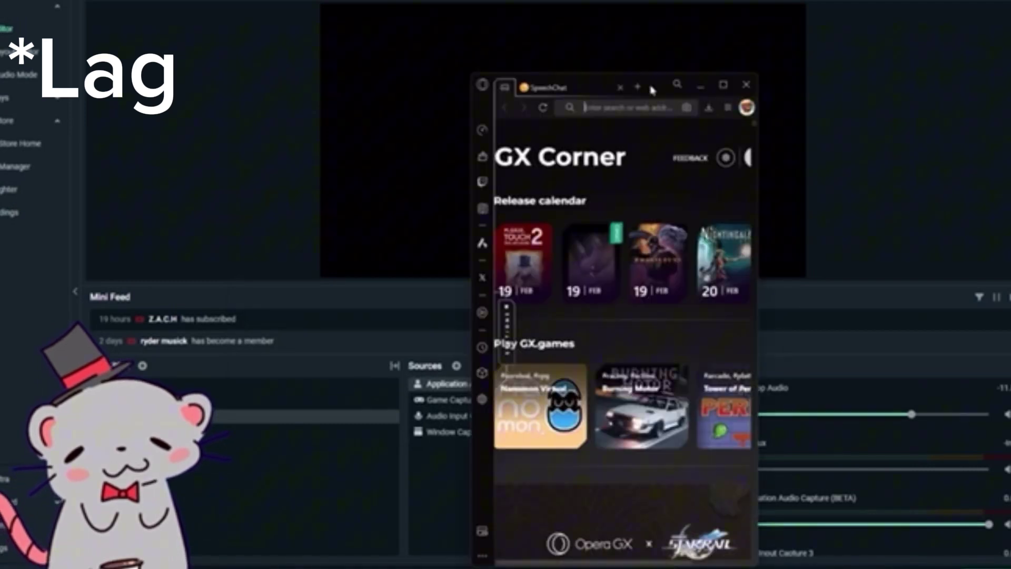
pyautogui.moveTo(653, 90); pyautogui.dragTo(386, 36)
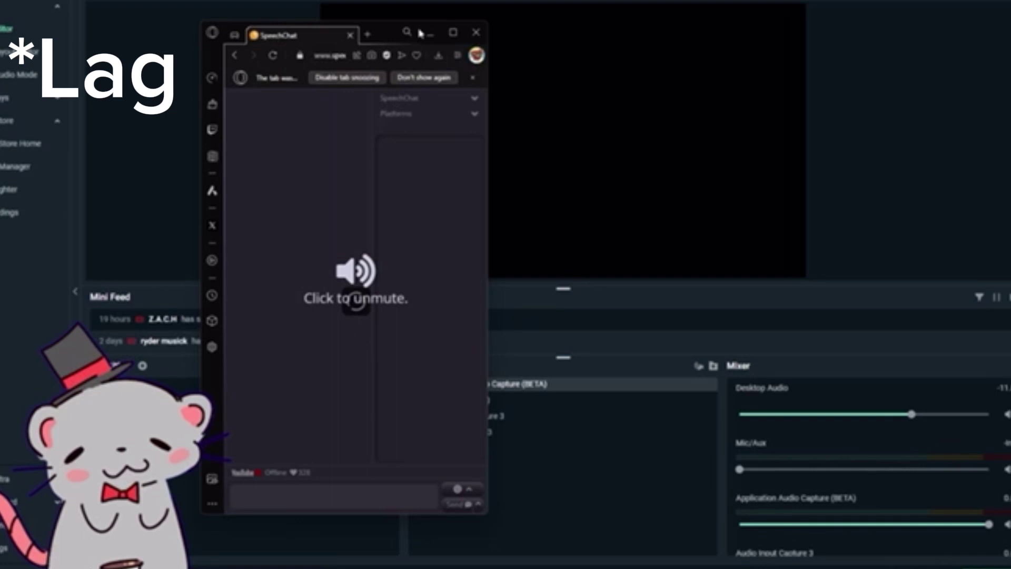
pyautogui.moveTo(420, 33); pyautogui.dragTo(228, 6)
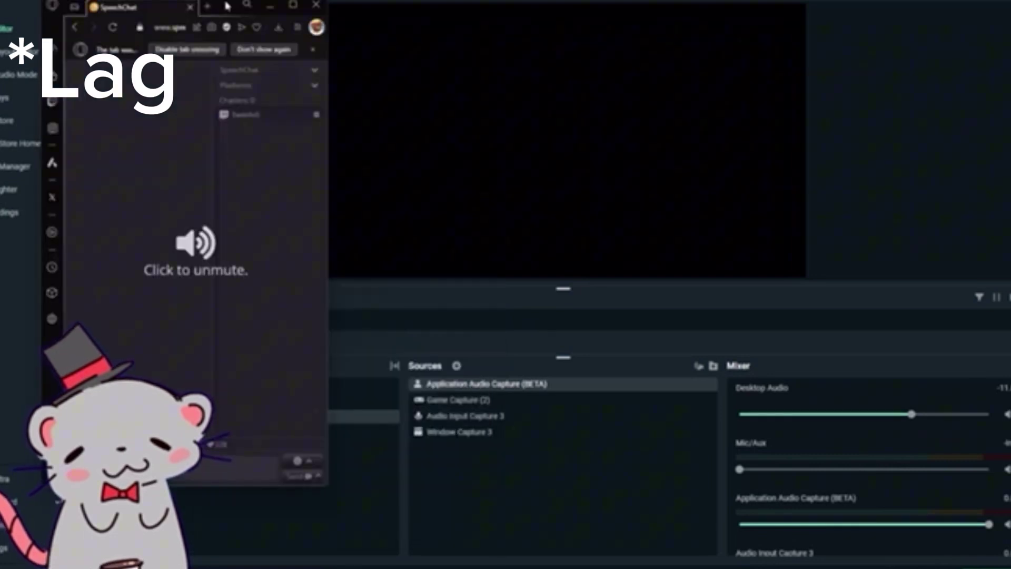